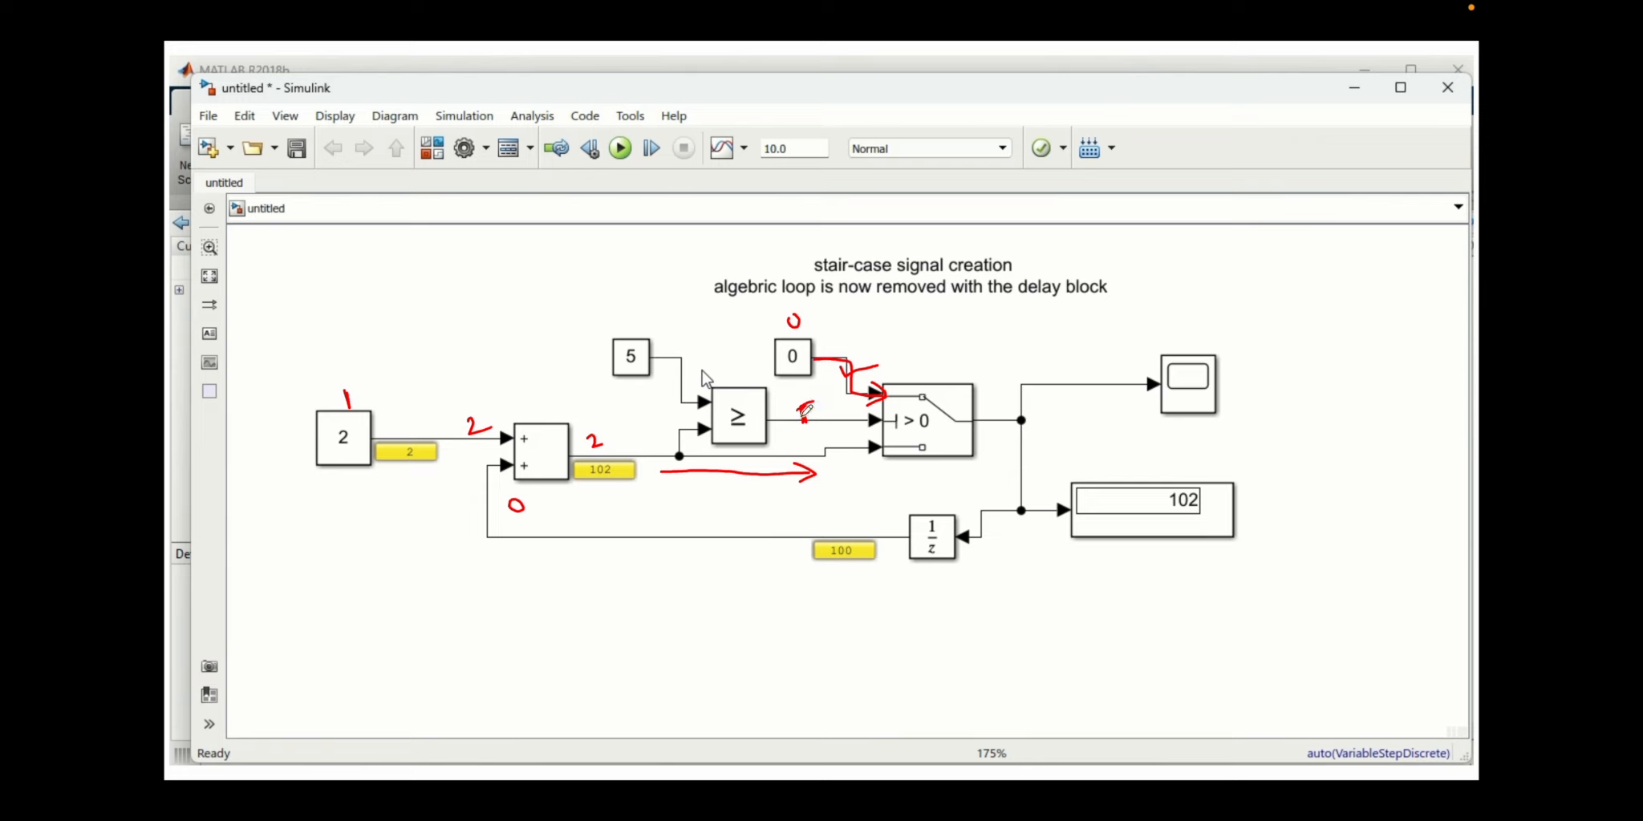
mouse_move(680, 457)
mouse_down()
mouse_move(891, 442)
mouse_move(881, 455)
mouse_up()
drag(847, 341, 864, 353)
click(467, 431)
Replace the model's annotation text with "now the counter should reset after it counts till 5".
double_click(852, 287)
key(ctrl+a)
text(now the counter should se)
key(BackSpace)
key(BackSpace)
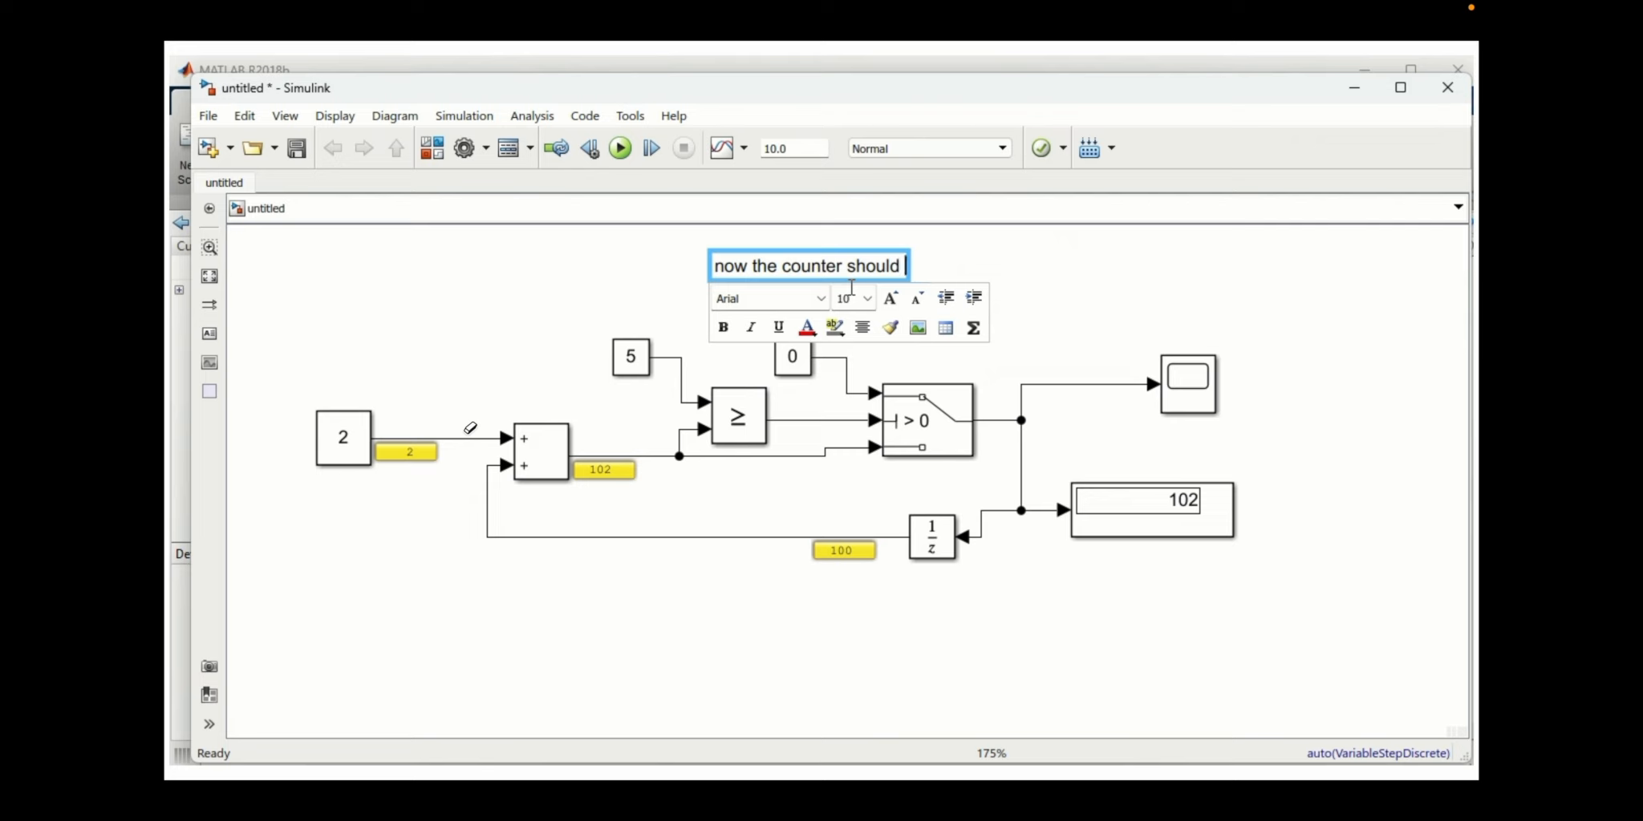
text(reset after it counts till 5)
click(546, 305)
Start the simulation in stepping mode, show the relational operator's output value on its signal line, and stop the simulation.
click(652, 148)
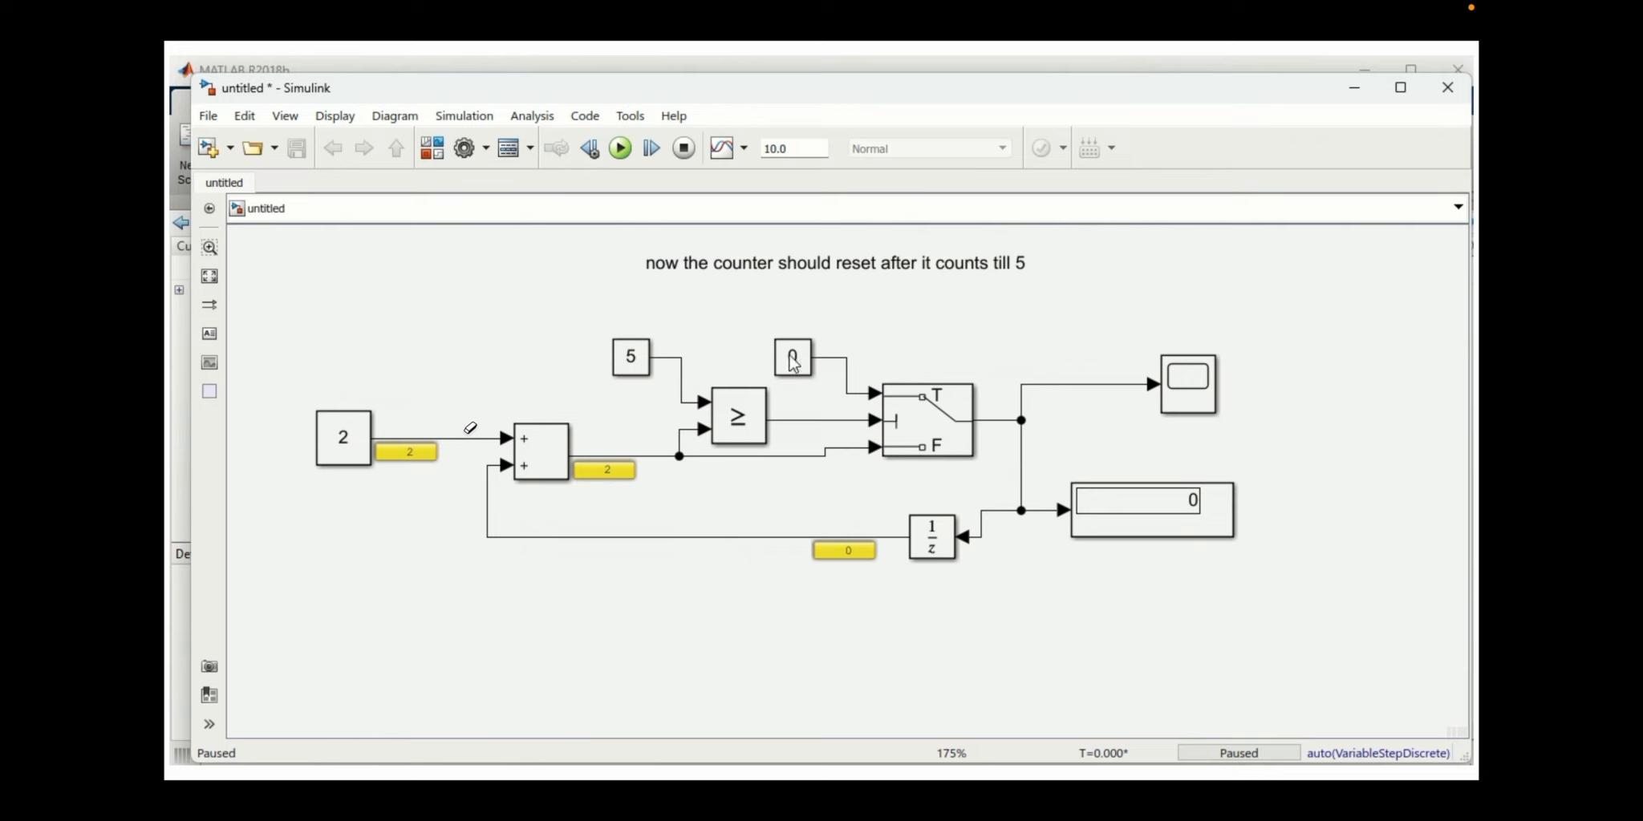
click(804, 419)
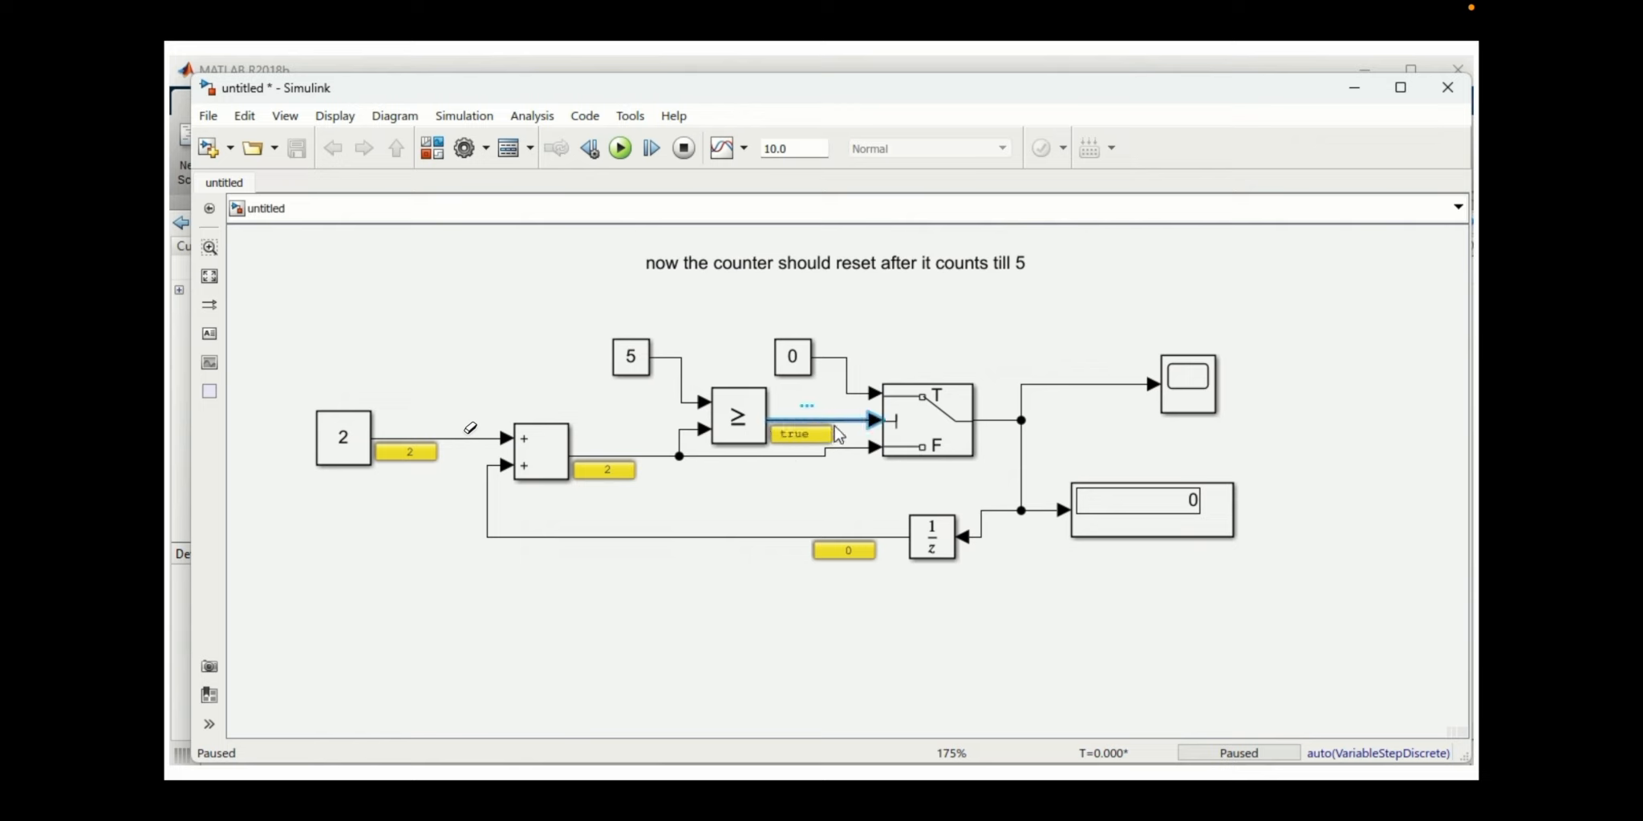
click(683, 148)
Set the Relational Operator block to <= and check its output with a single simulation step before stopping the run.
double_click(738, 415)
click(973, 414)
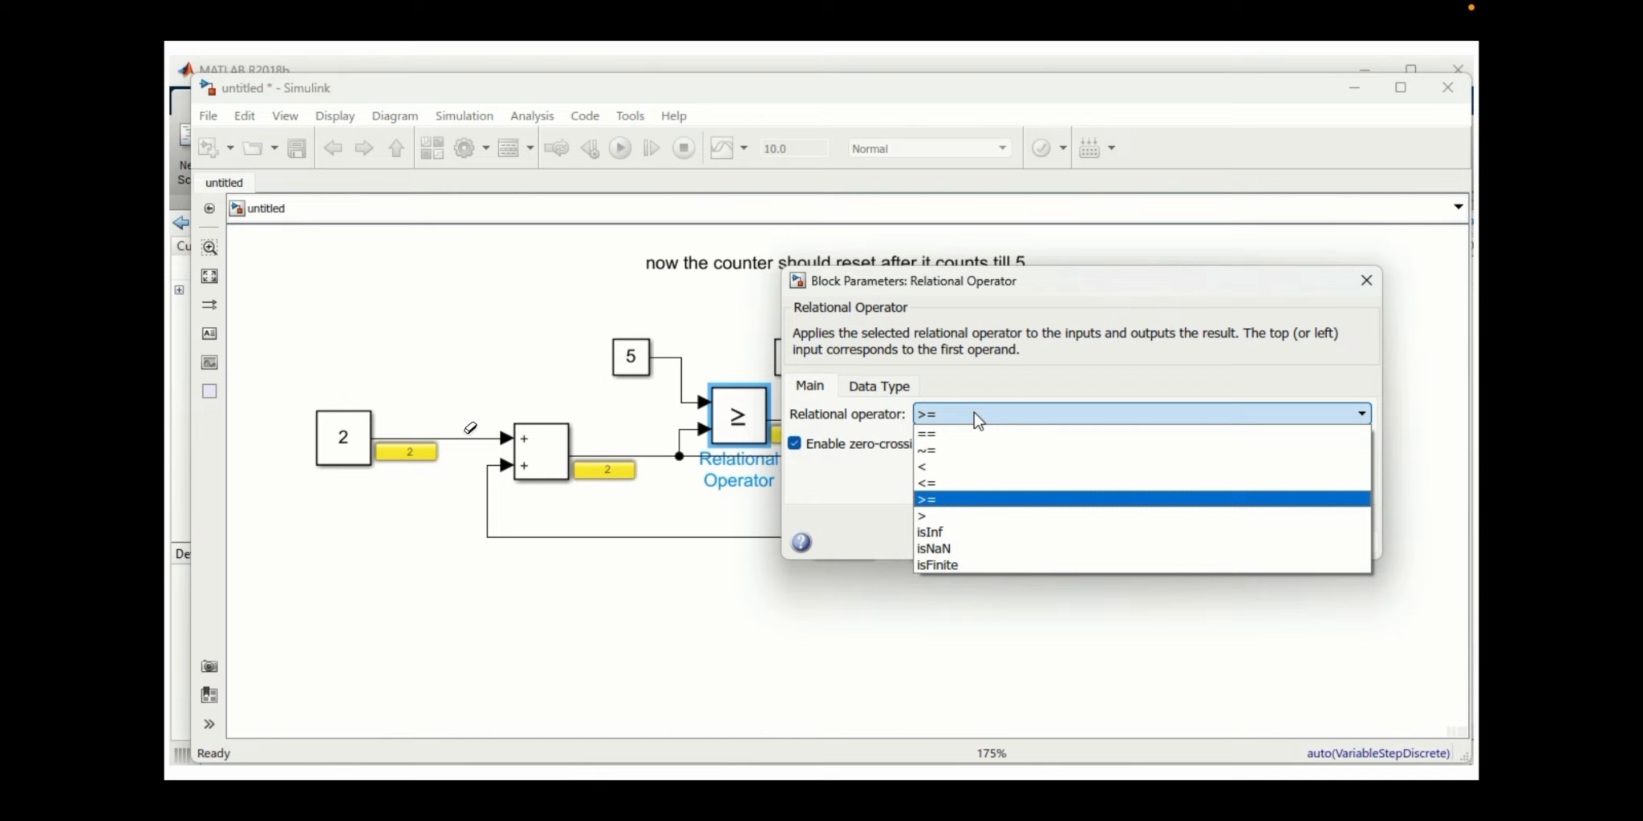
click(961, 483)
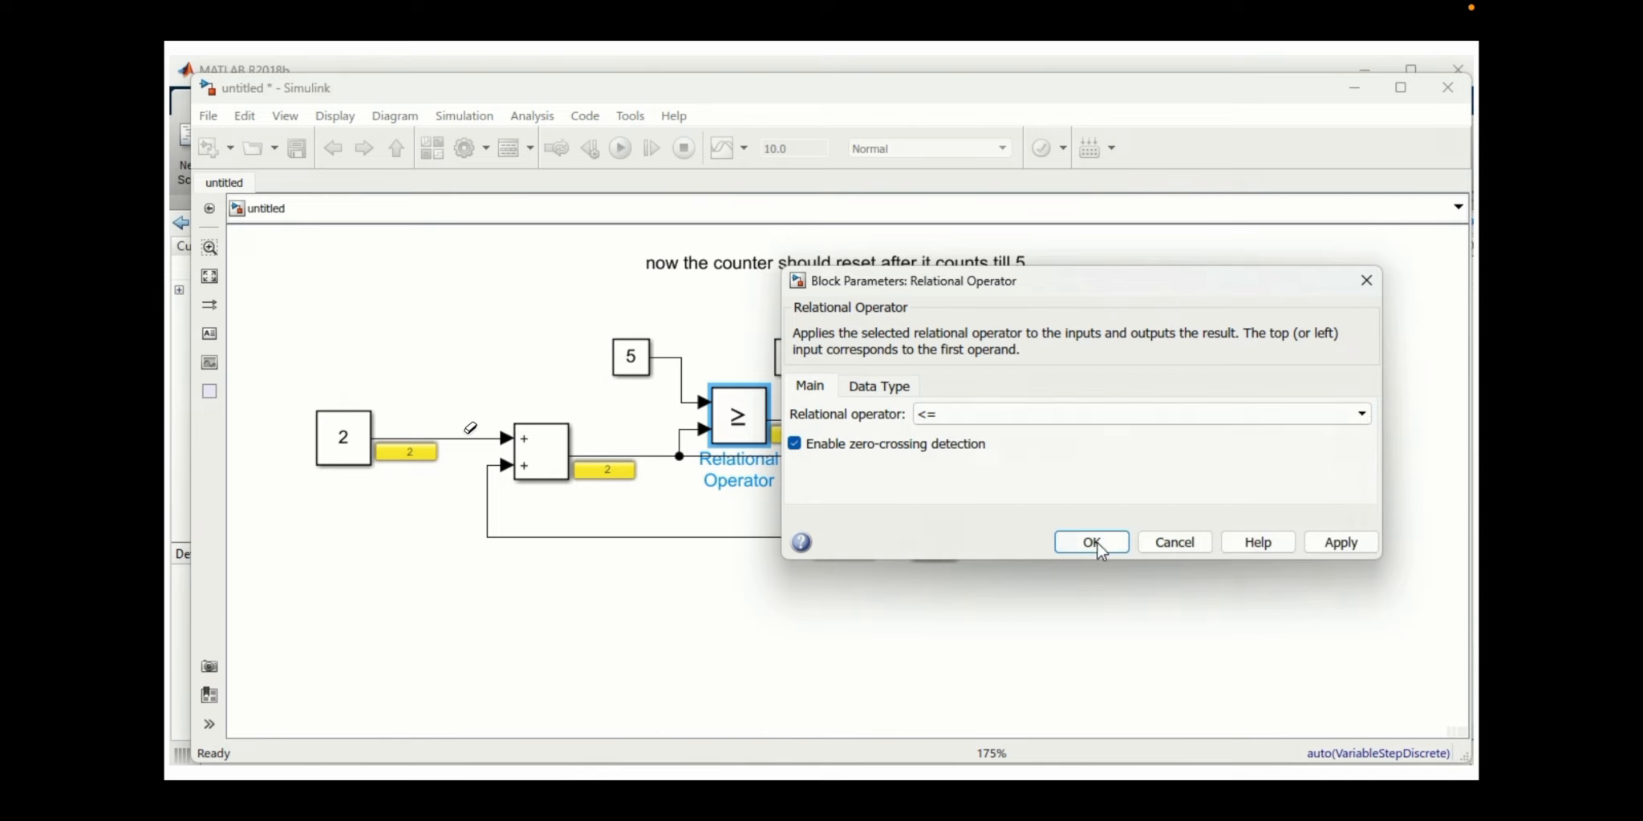
click(1112, 546)
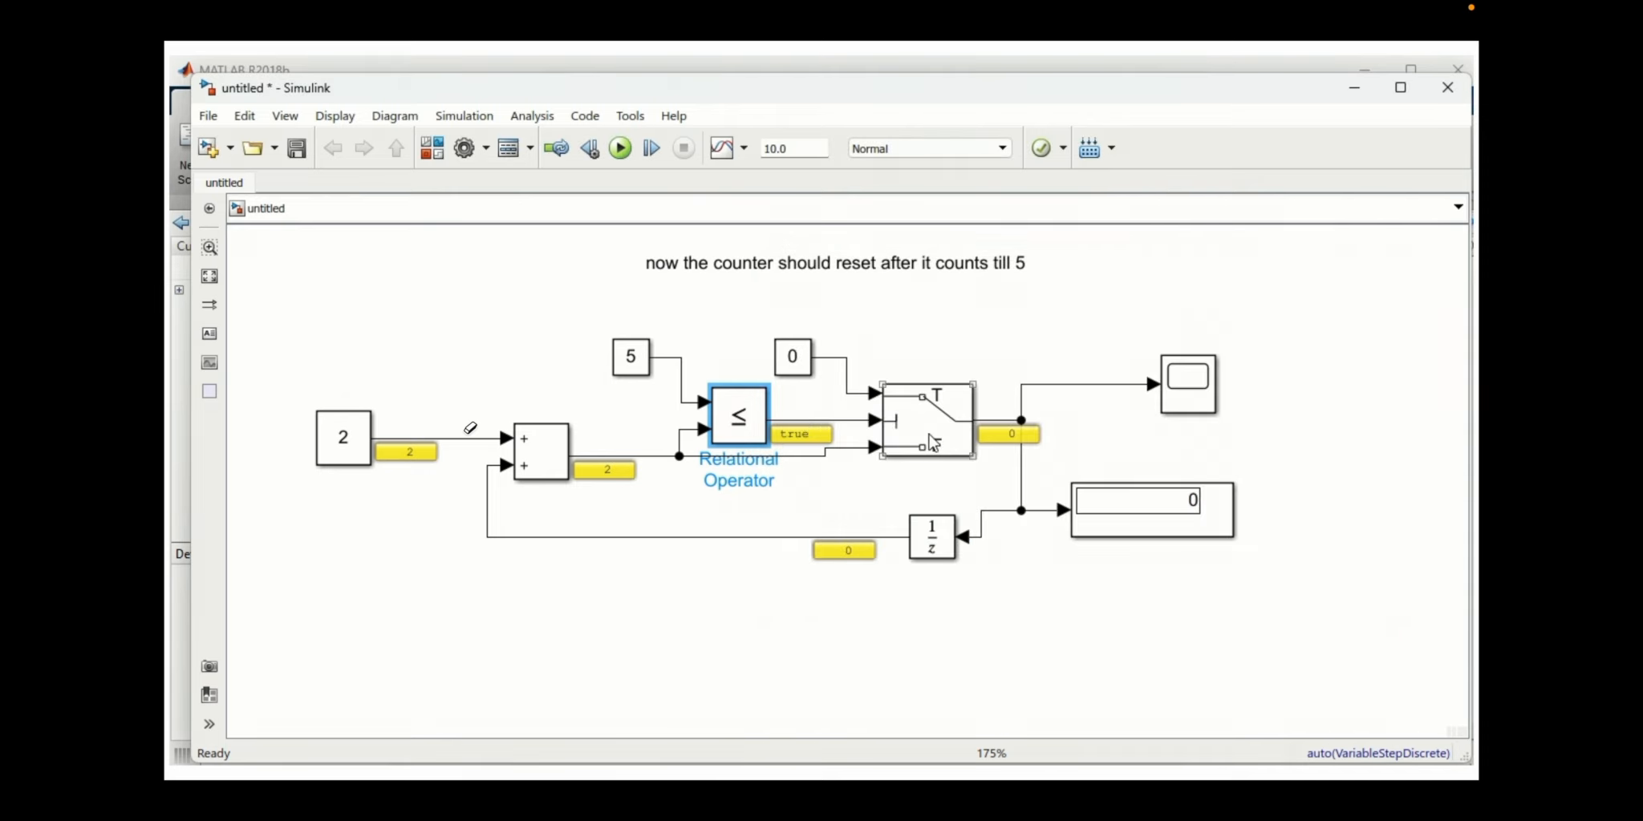
click(651, 147)
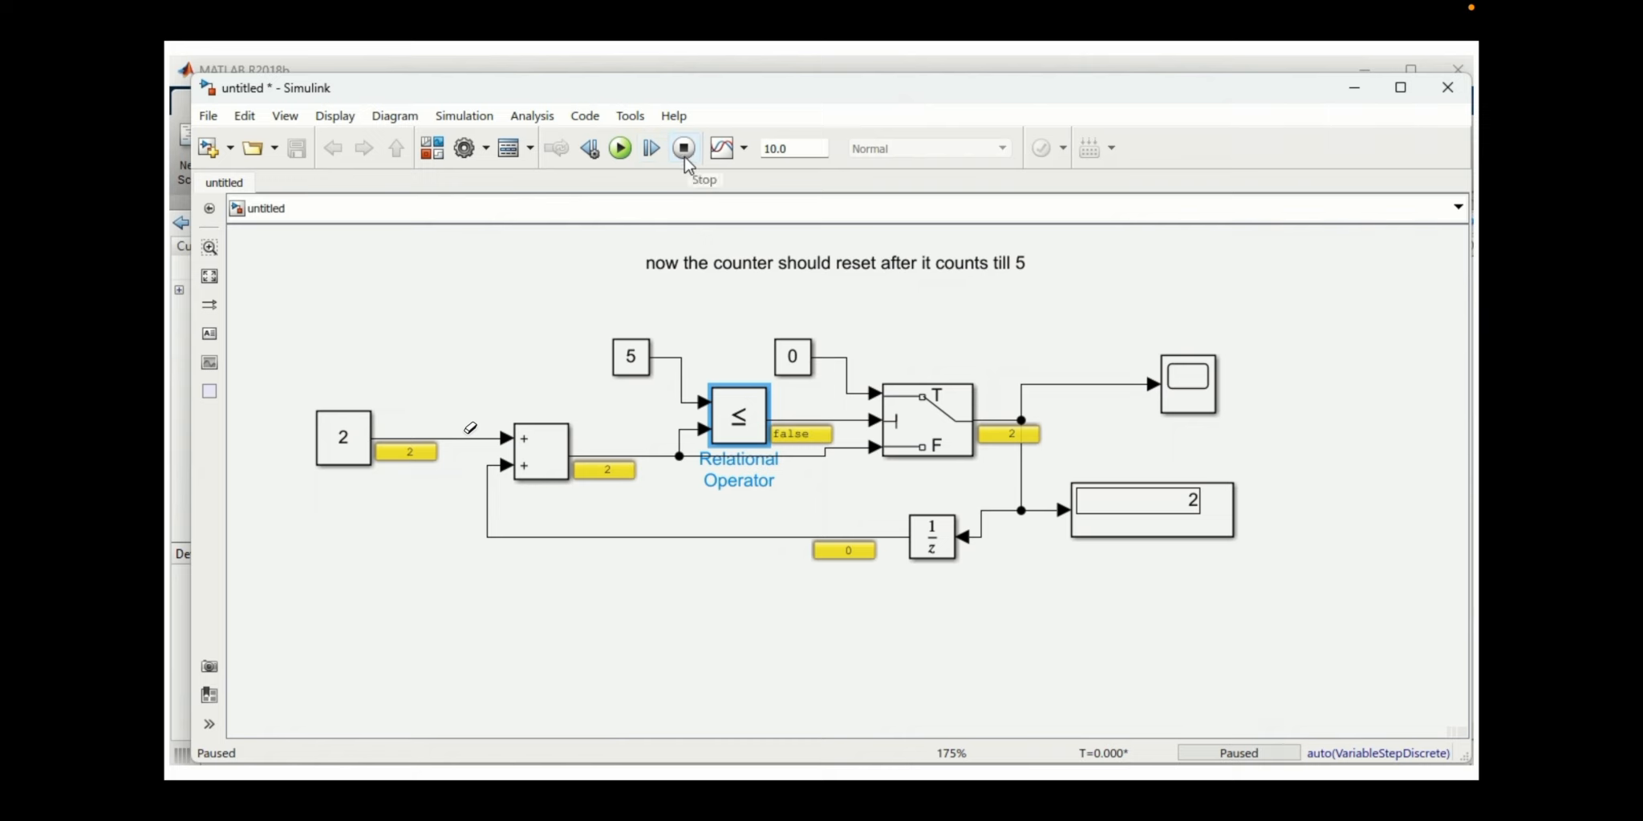
click(684, 148)
Set the Constant block feeding the adder to a value of 1.
double_click(344, 438)
text(1)
key(Return)
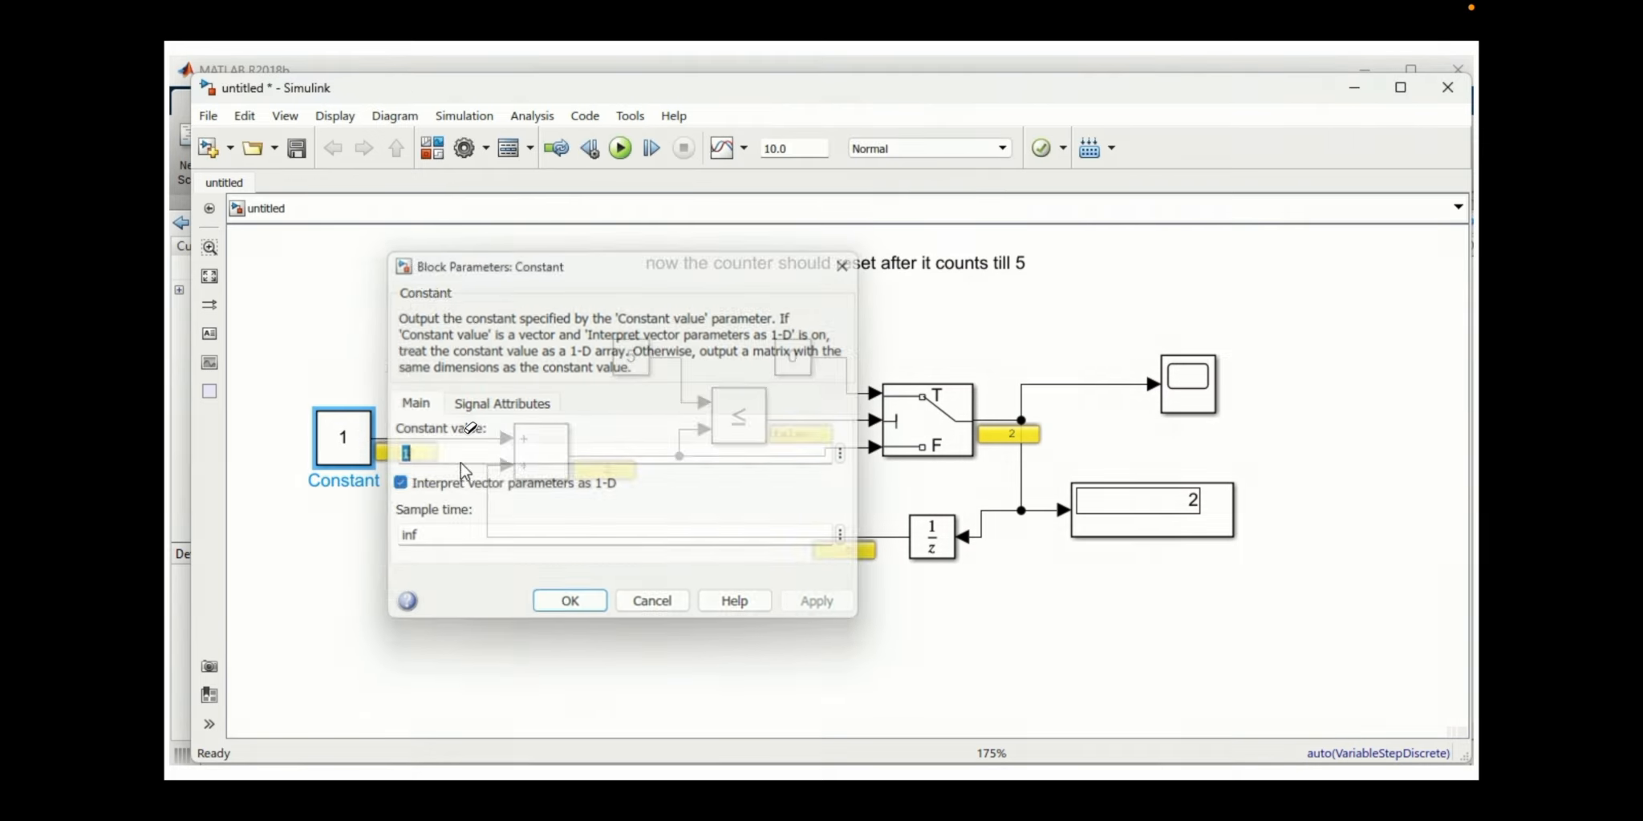
Step the simulation forward repeatedly to check when the counter resets, and stop the run.
click(656, 152)
click(657, 153)
click(658, 156)
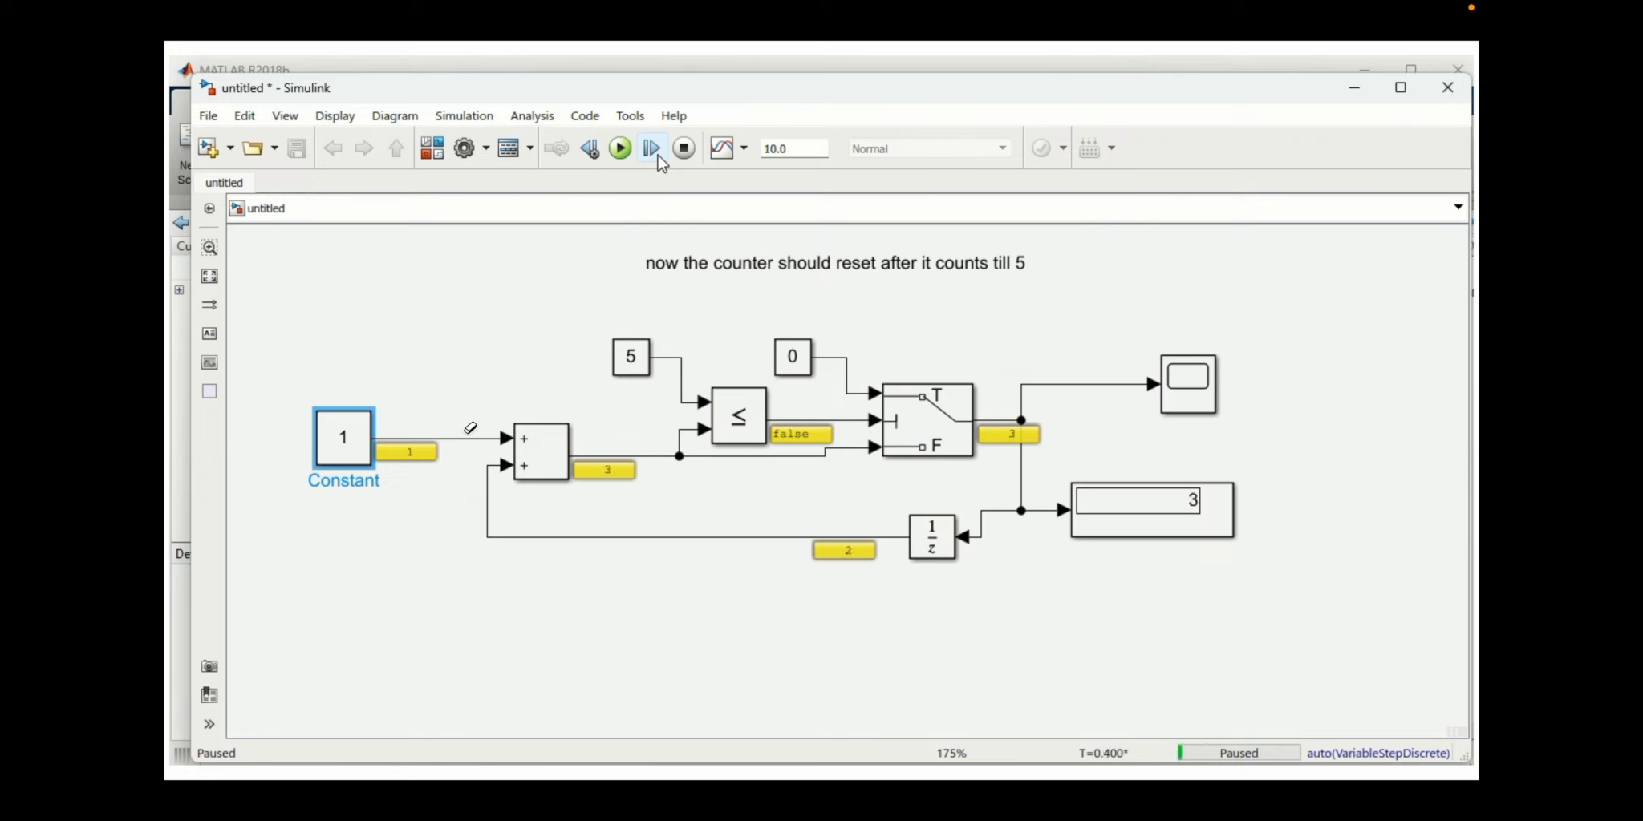
click(658, 156)
click(658, 156)
click(658, 157)
click(658, 157)
click(658, 157)
click(658, 157)
click(658, 156)
click(657, 156)
click(683, 148)
Set the Constant block that supplies the comparison limit to the relational operator to 6.
double_click(646, 352)
text(6)
click(848, 522)
Run the full simulation and open the Scope to examine the staircase signal.
click(620, 149)
double_click(1189, 384)
drag(1014, 321, 1014, 255)
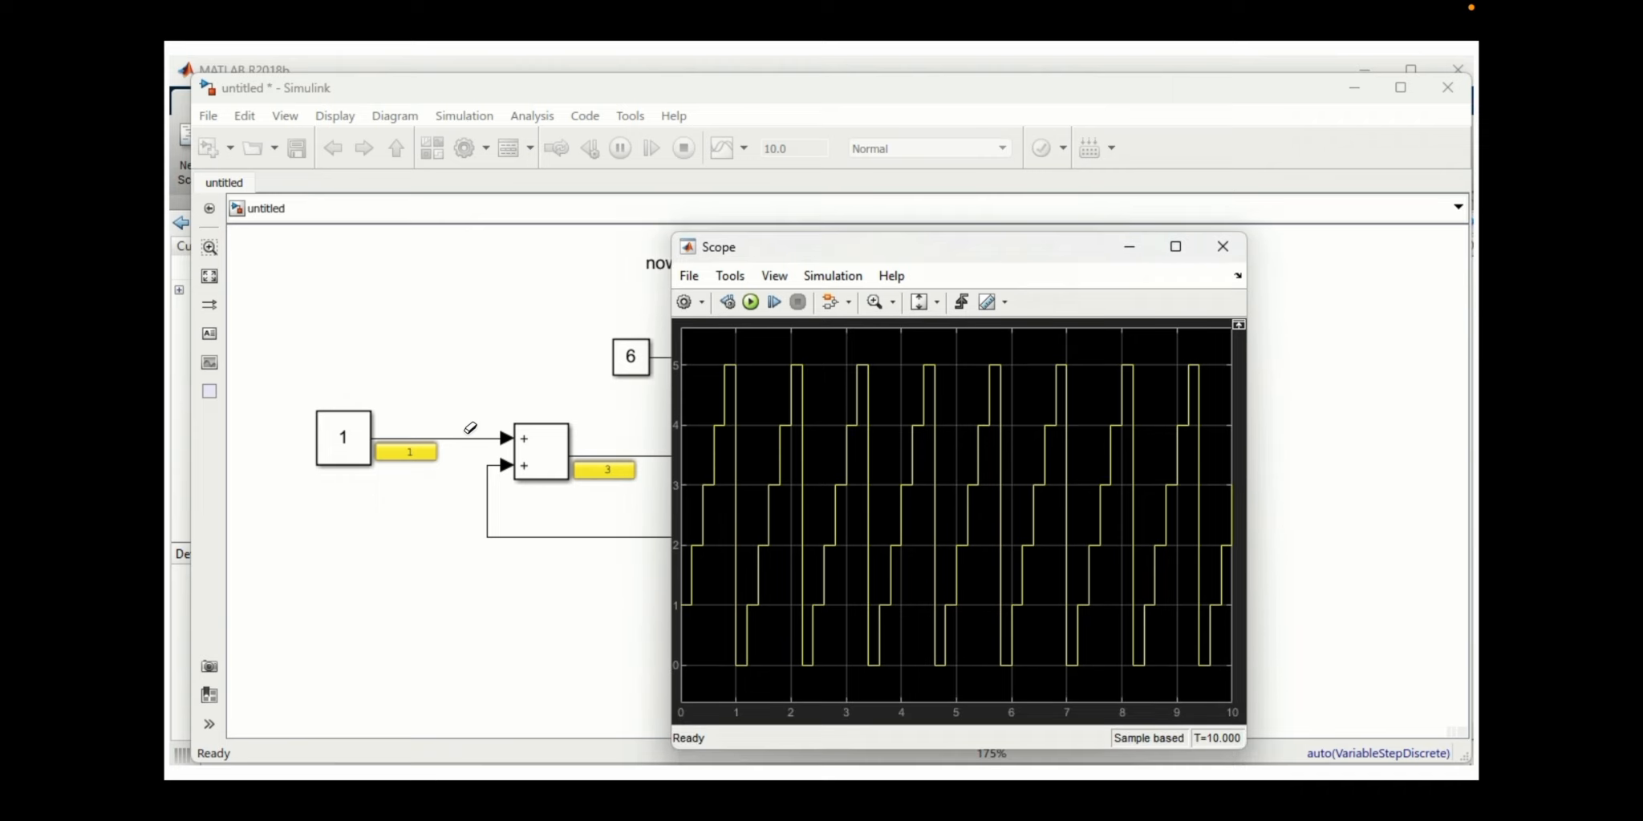